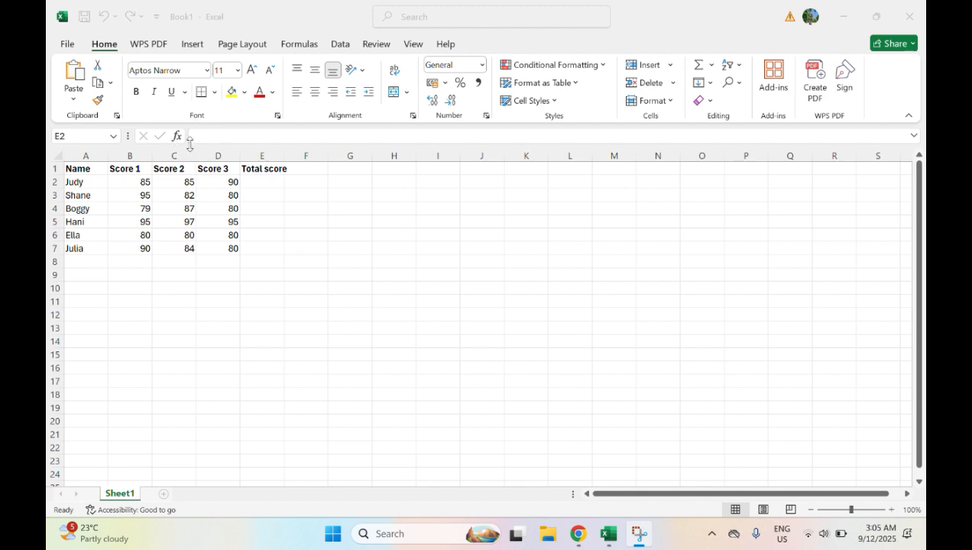
Insert the SUM function into cell E2, the first cell of the Total score column.
click(258, 184)
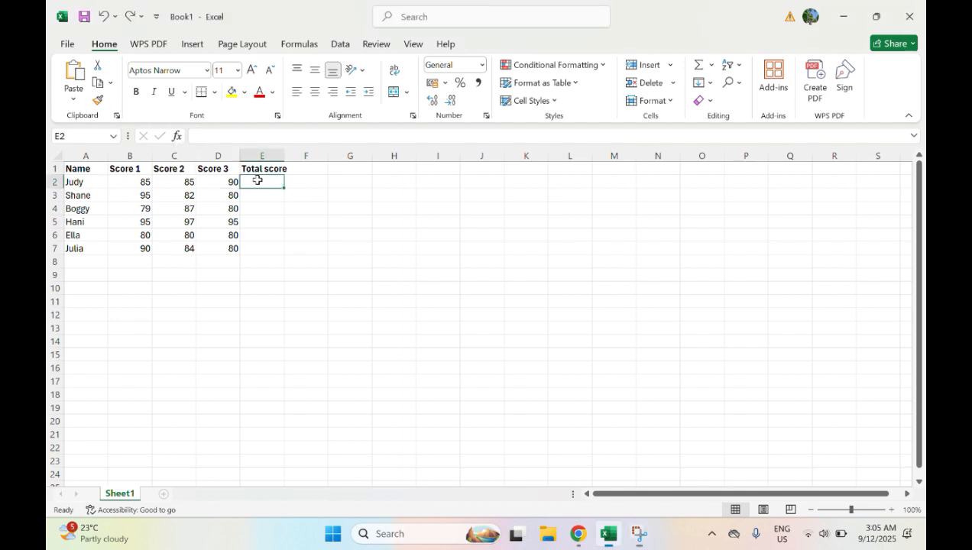
click(177, 136)
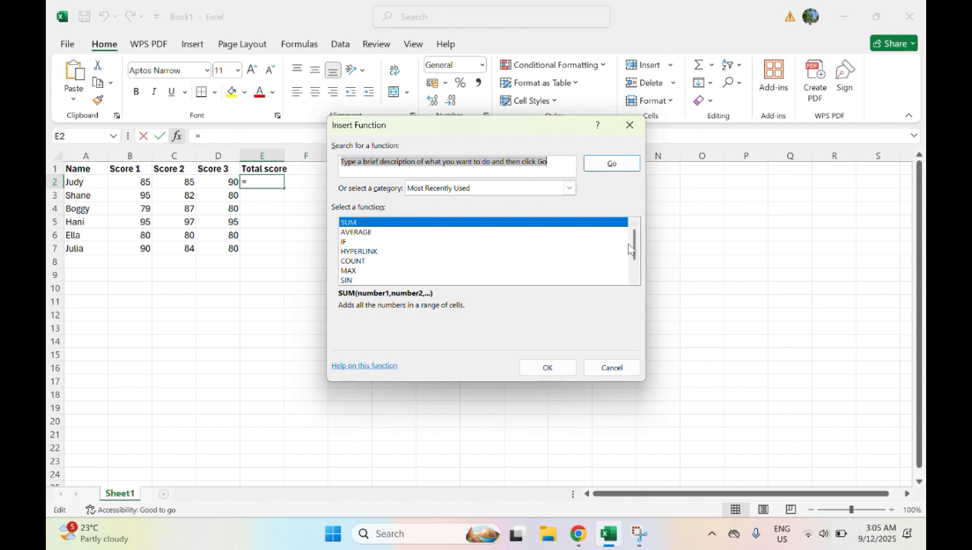
drag(632, 246, 643, 228)
click(400, 223)
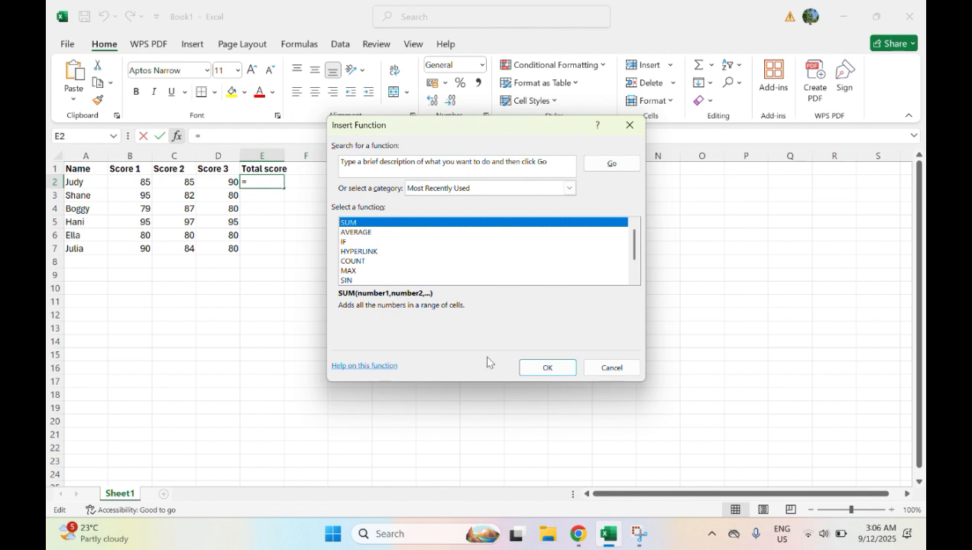
click(546, 369)
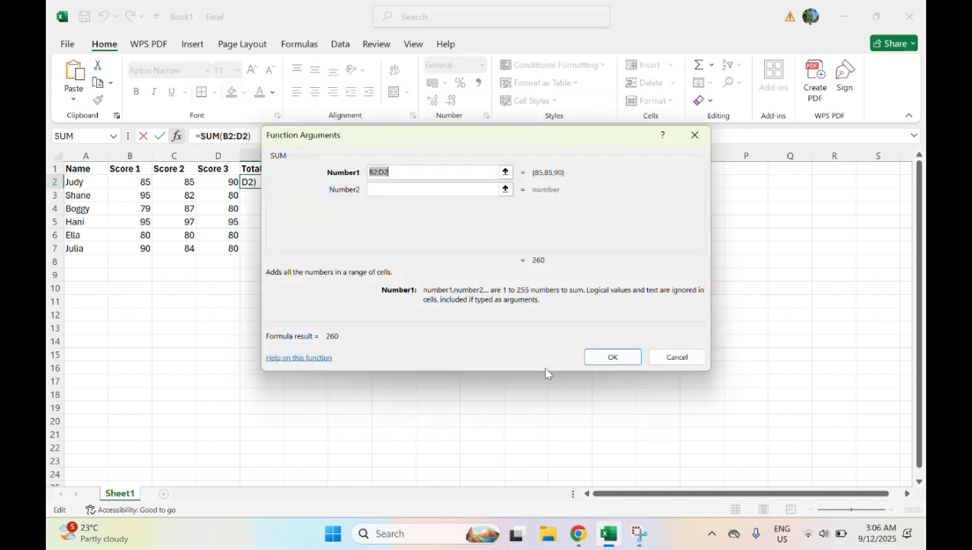
Set the first SUM argument in cell E2 to B2:C2:D2 and accept the formula.
click(404, 172)
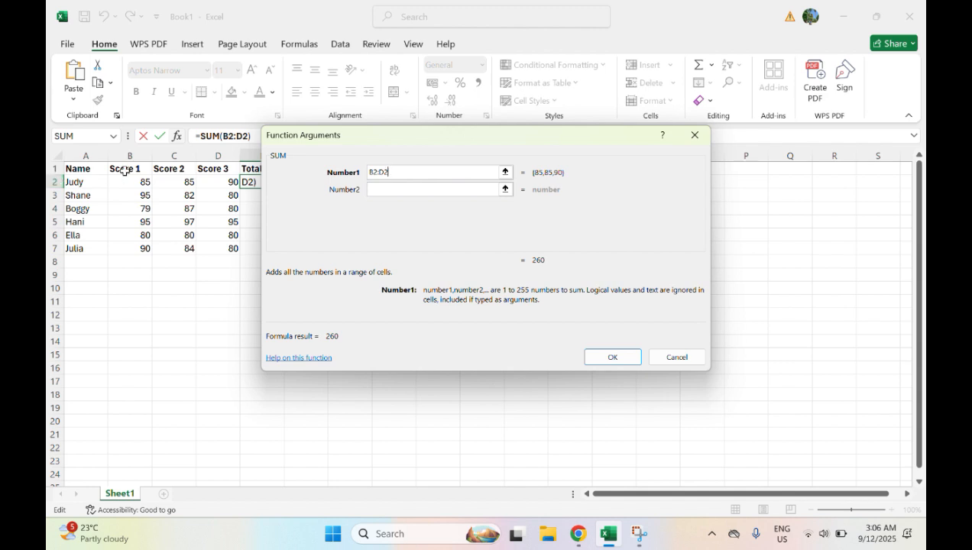
click(388, 171)
key(BackSpace)
key(BackSpace)
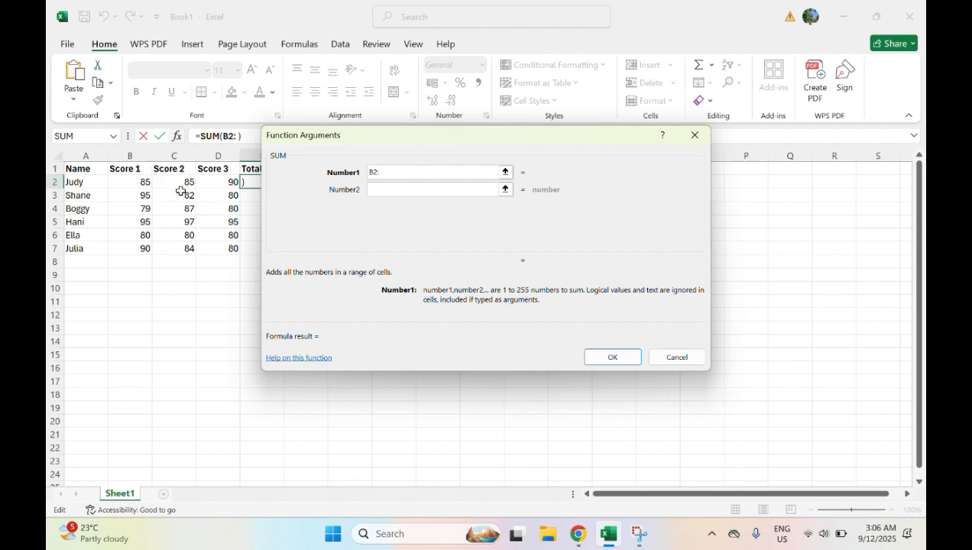
text(C3)
key(BackSpace)
text(2)
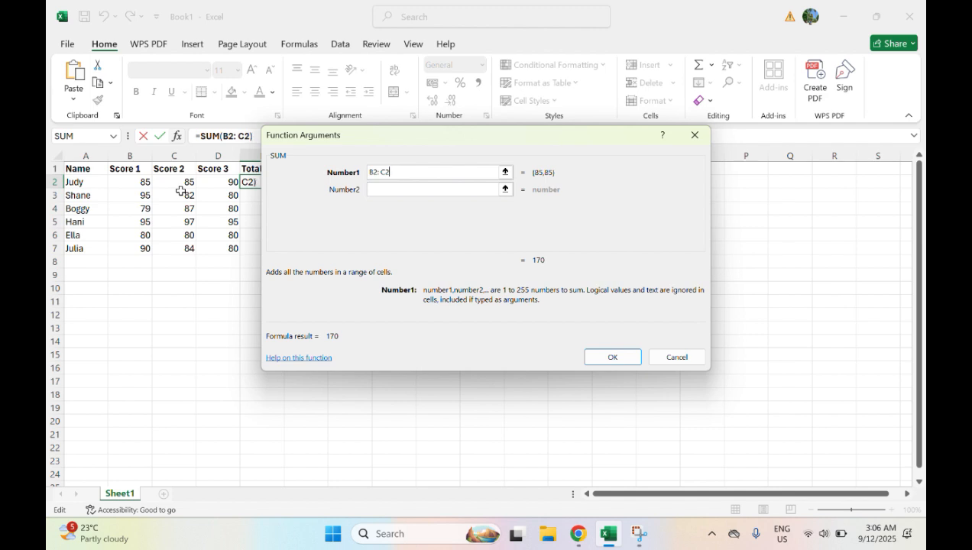
text(: D2)
click(609, 358)
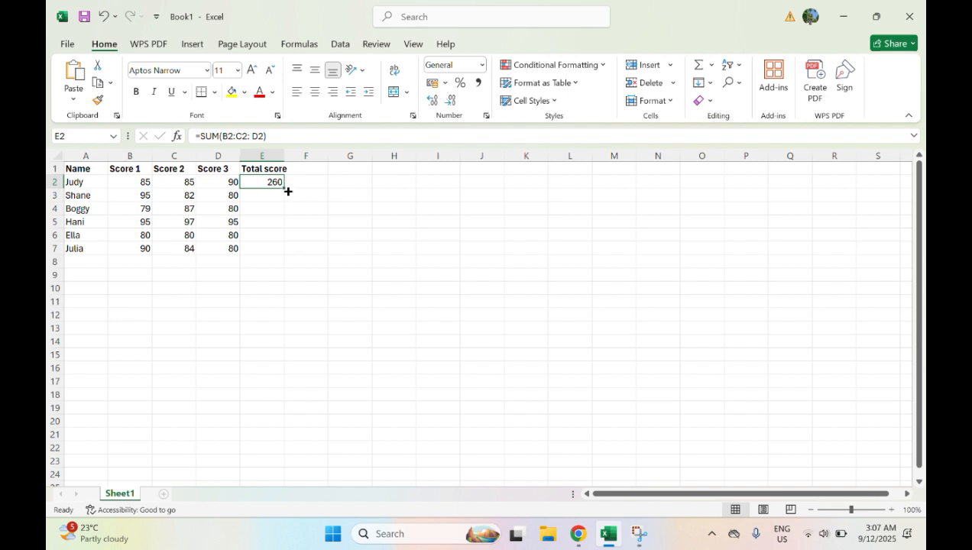
Fill the SUM formula from E2 down to E7 and compare the formulas in E2 and E3.
drag(283, 185, 279, 256)
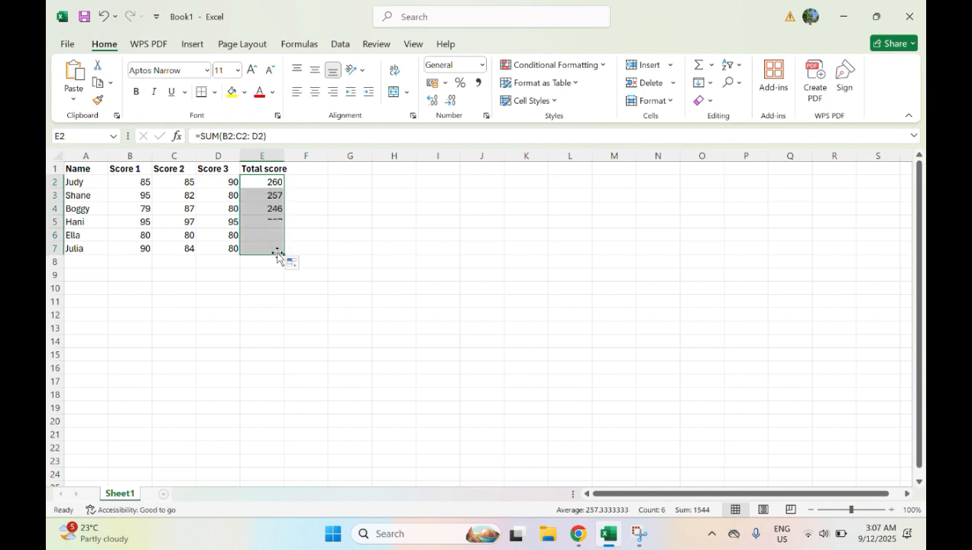
click(324, 237)
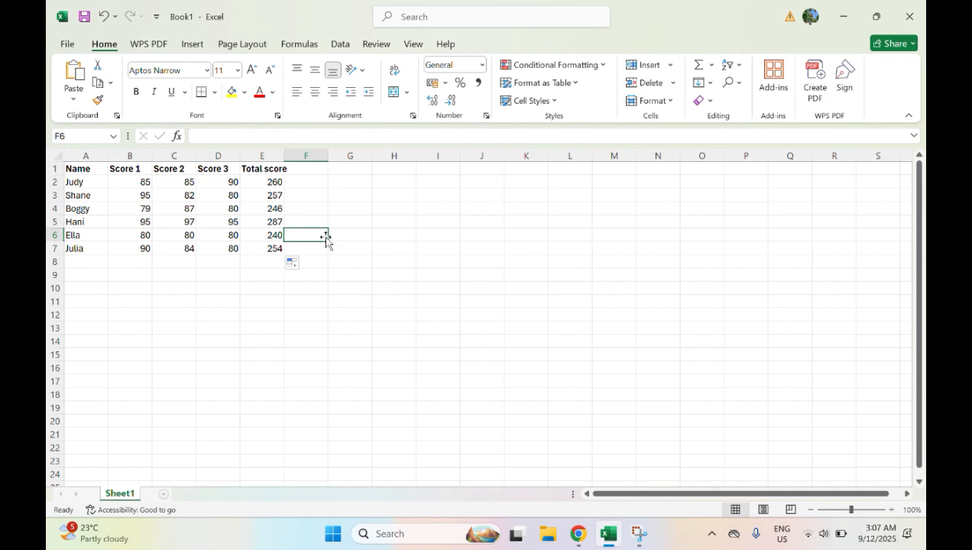
click(265, 193)
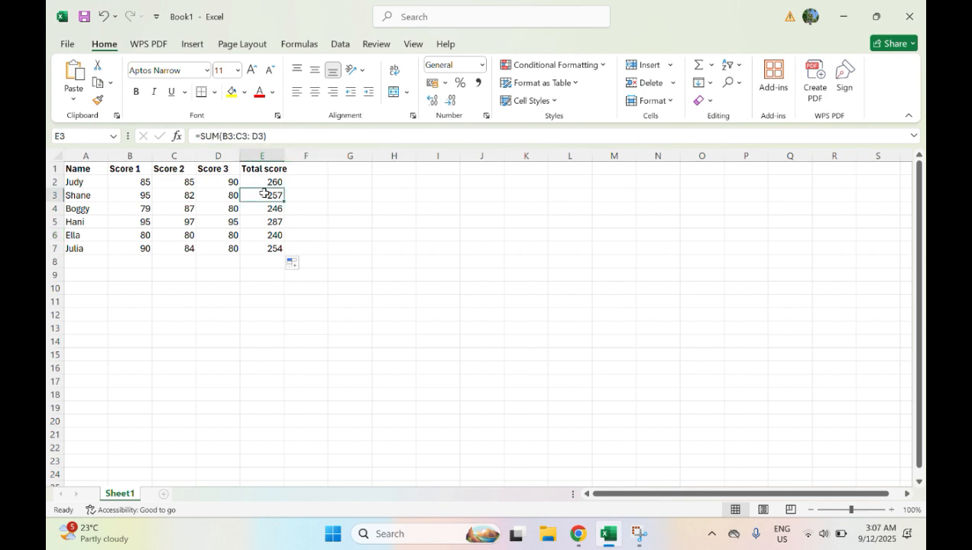
click(264, 183)
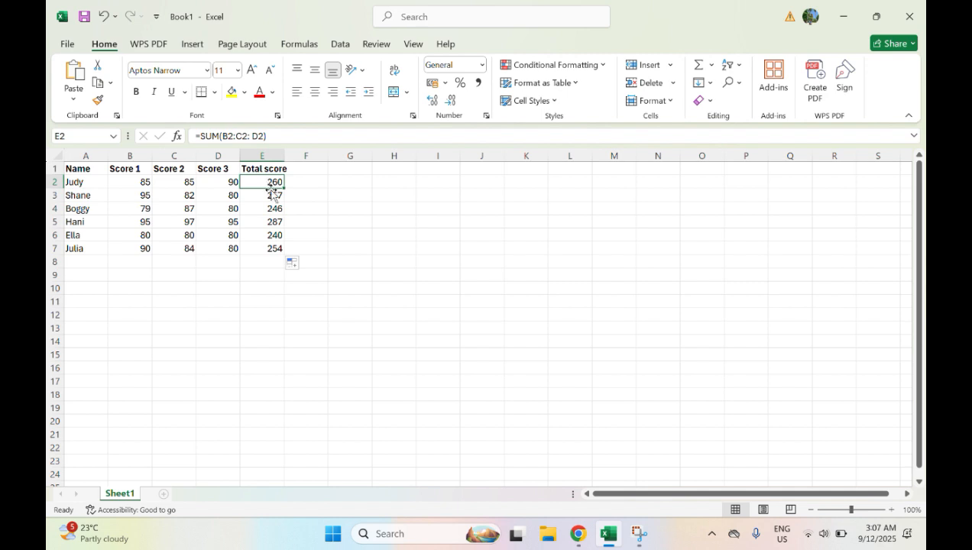
click(275, 198)
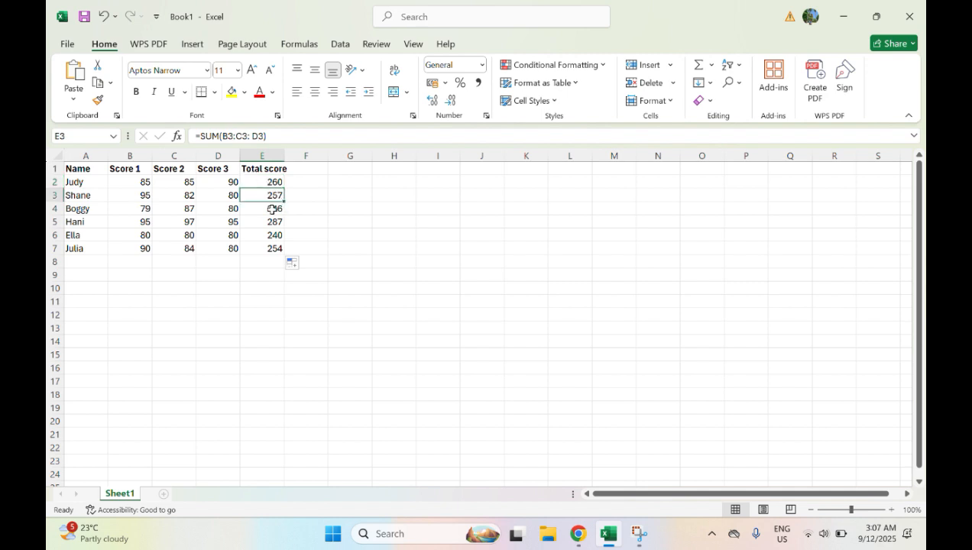
click(268, 182)
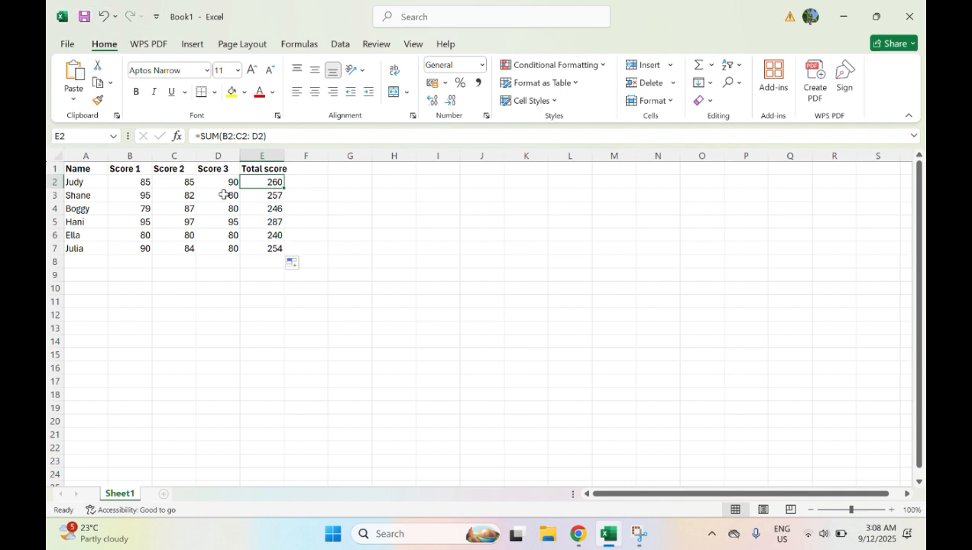
Undo the fill down the Total score column and the SUM formula in E2.
click(104, 18)
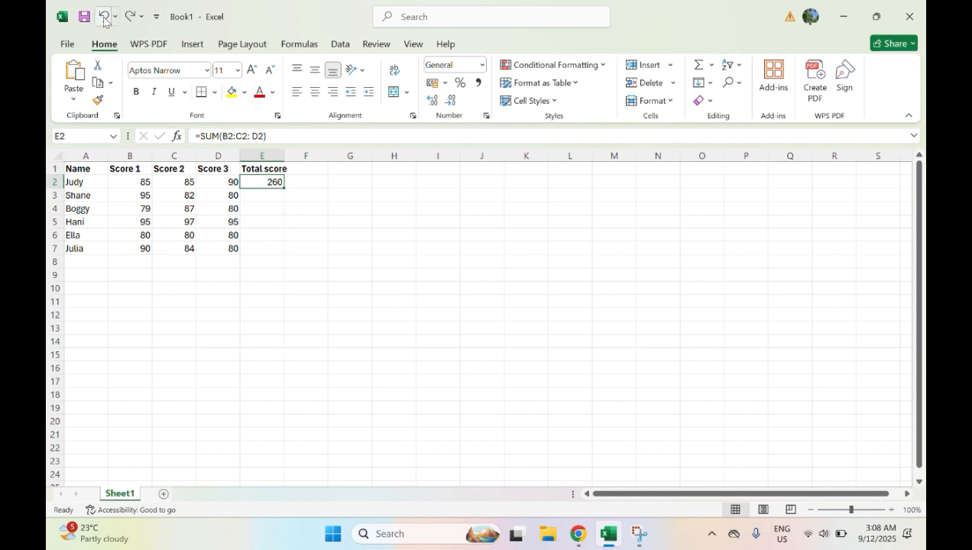
click(105, 17)
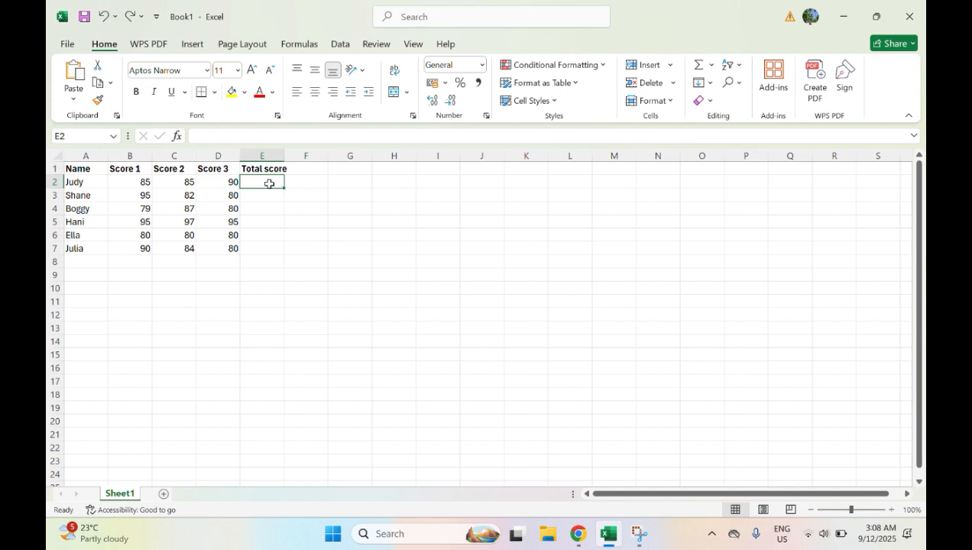
Insert the AVERAGE function into cell E2 with B2:C2:D2 as its first argument.
click(177, 136)
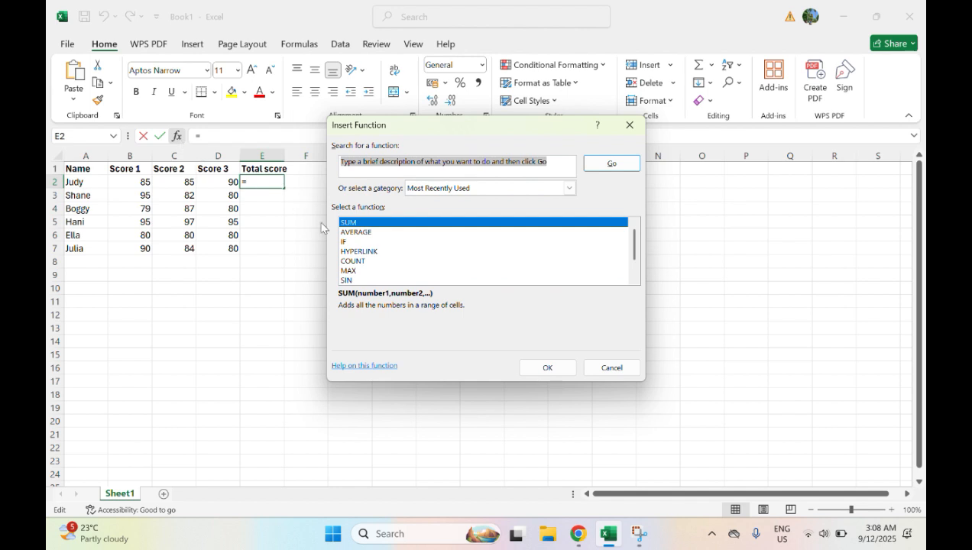
click(384, 236)
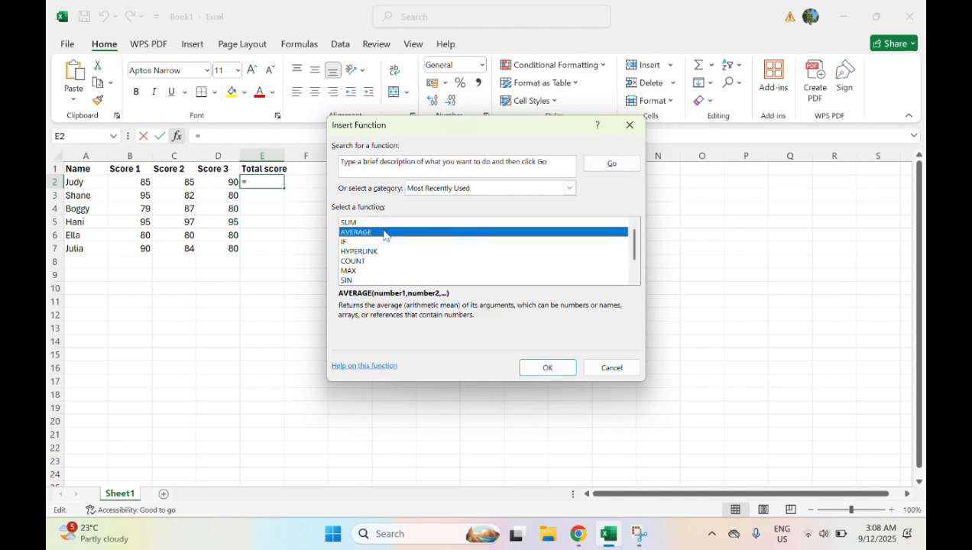
click(549, 367)
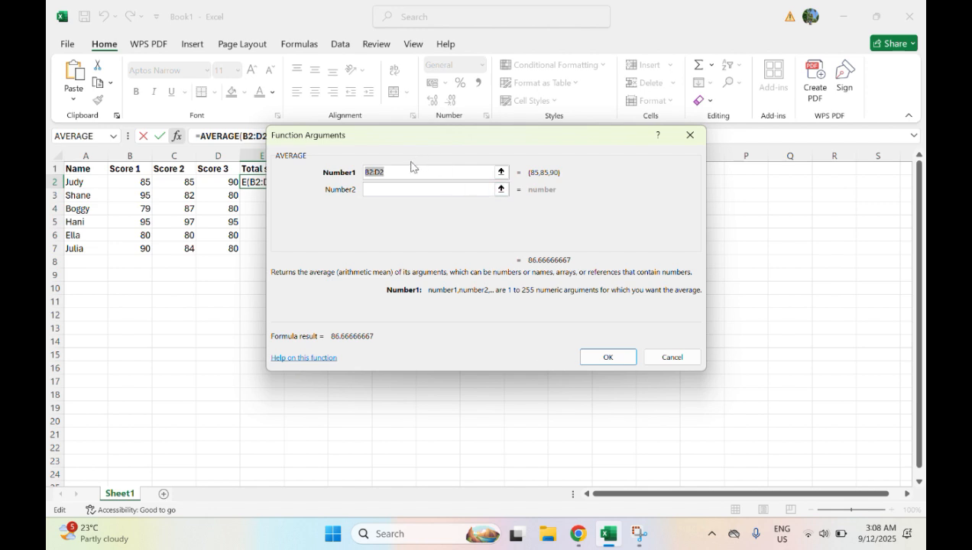
click(399, 171)
key(BackSpace)
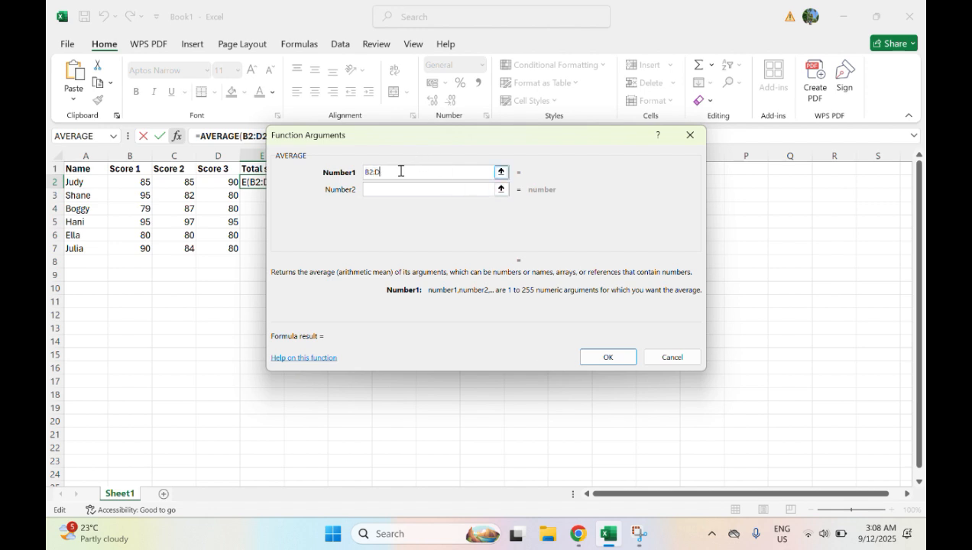
key(BackSpace)
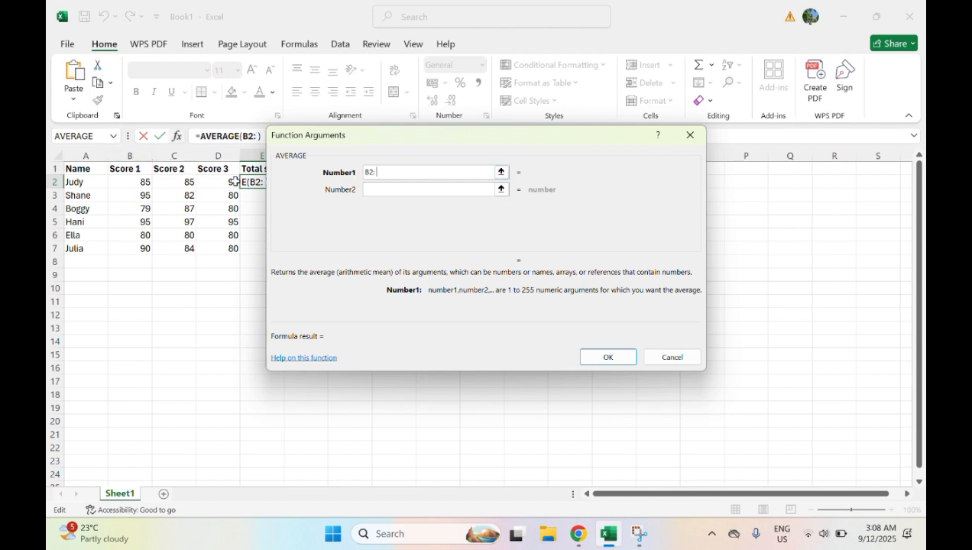
text(C2:)
click(228, 180)
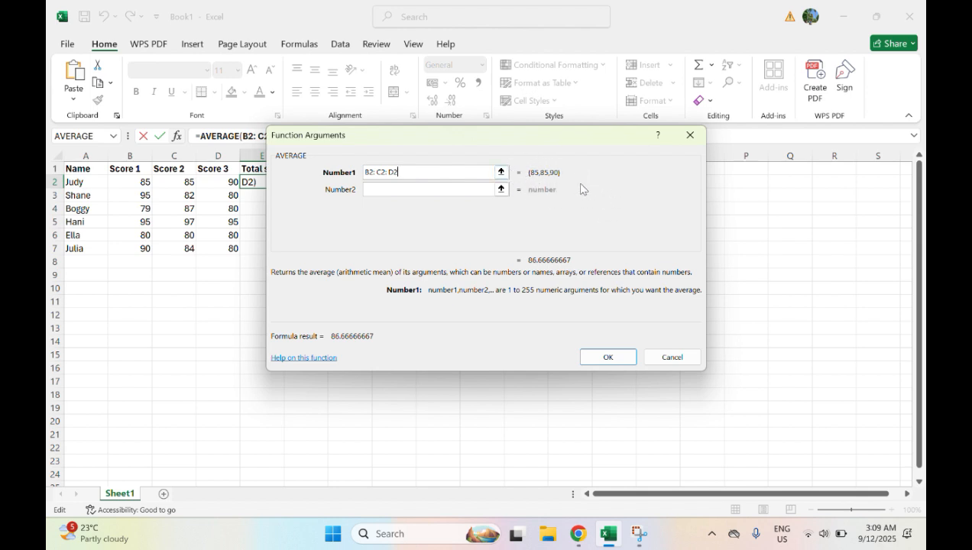
click(601, 356)
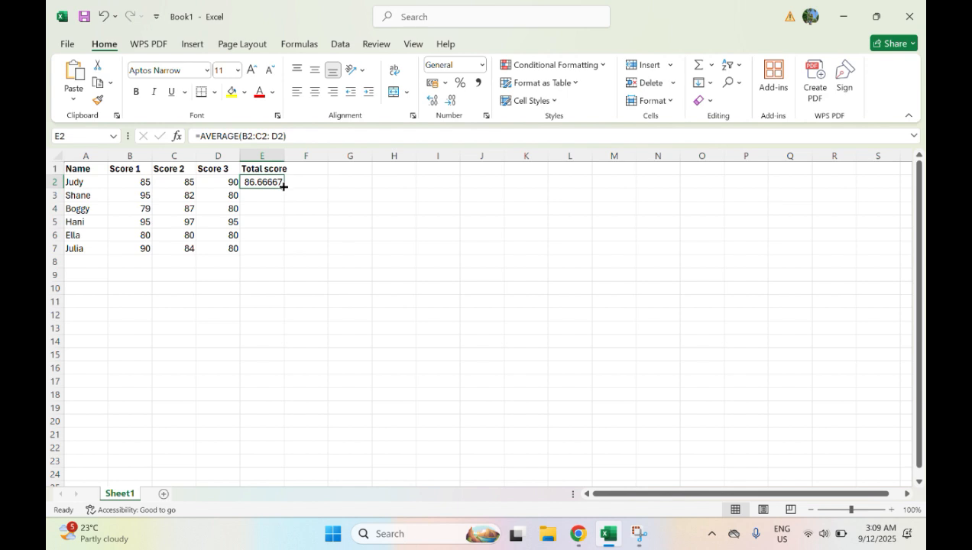
Fill the AVERAGE formula from E2 down to E7, and undo both the fill and the formula.
drag(283, 186, 278, 255)
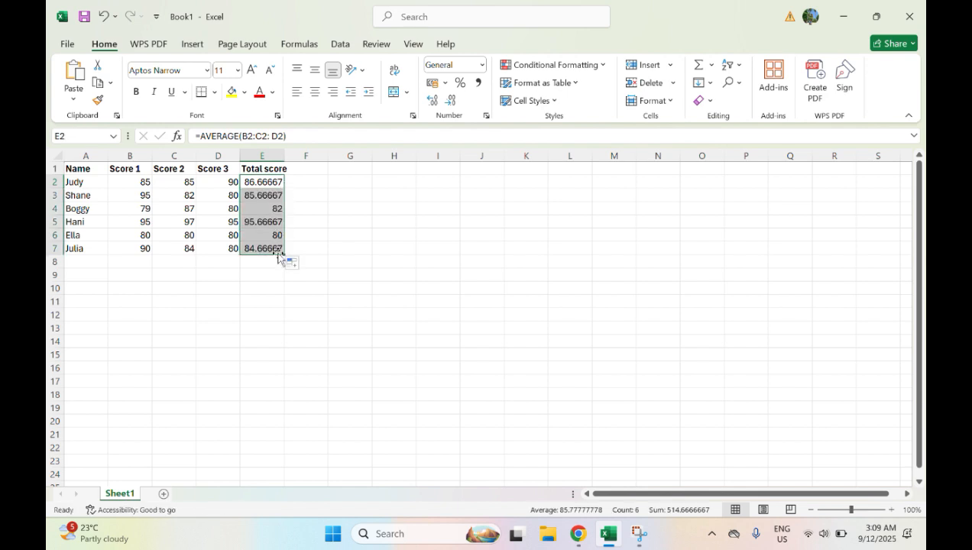
click(313, 196)
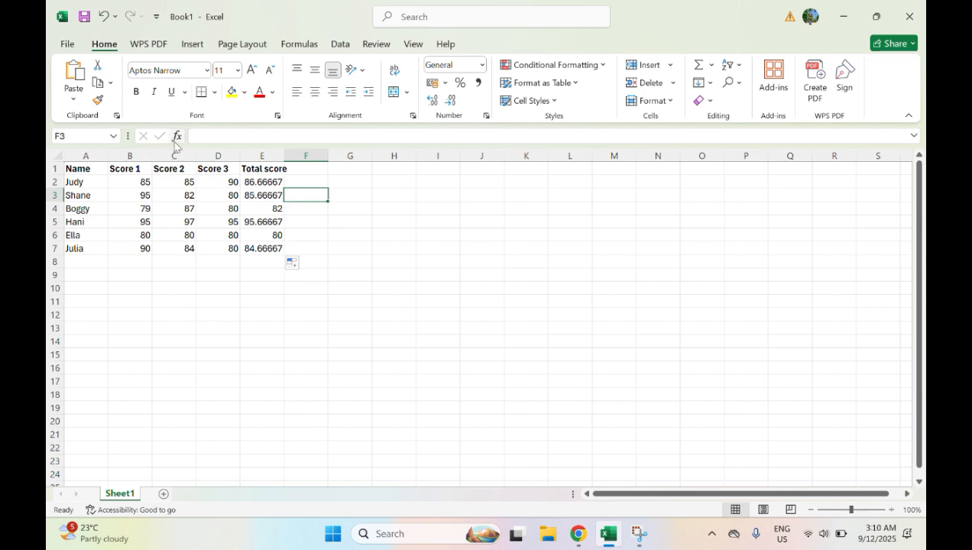
click(100, 16)
click(100, 16)
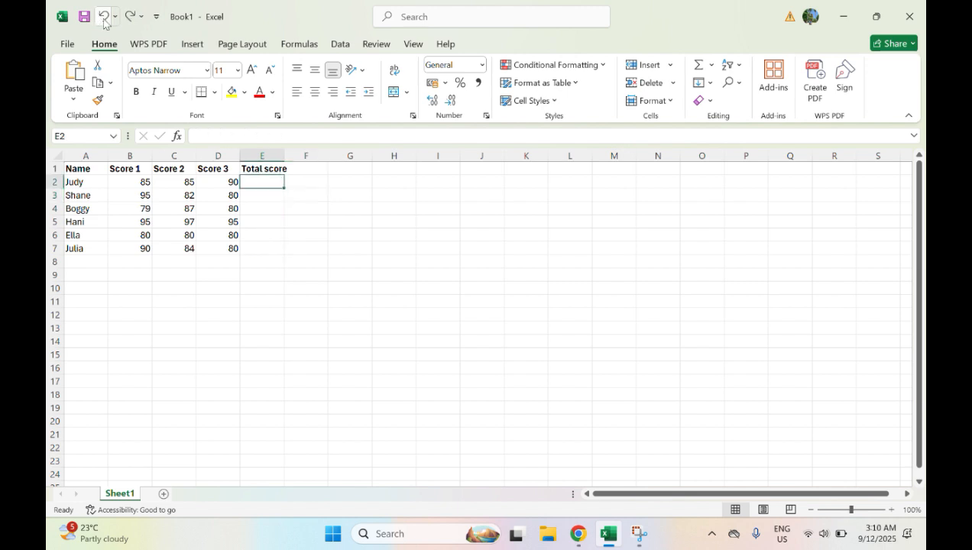
Search the function list for MIN and insert the MIN function into cell E2.
click(177, 136)
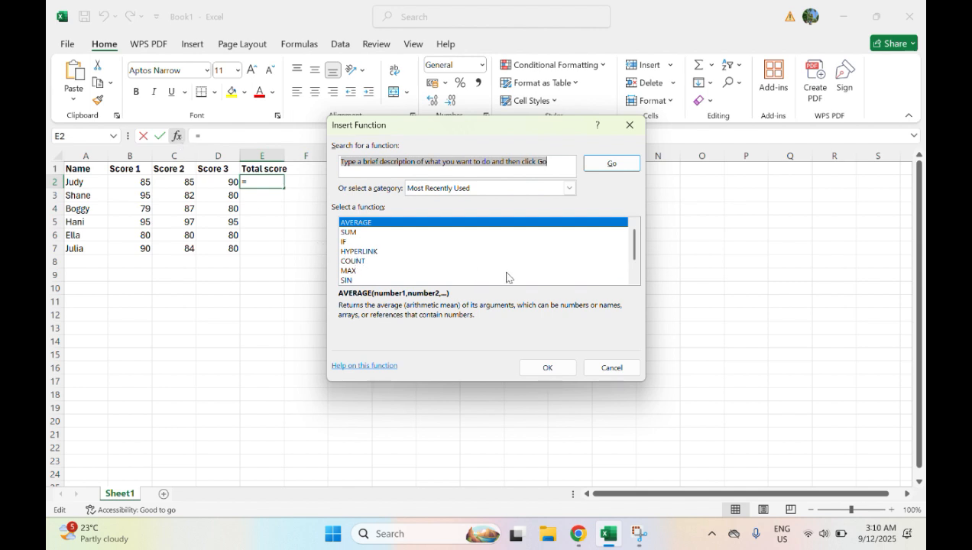
mouse_move(633, 256)
mouse_down()
mouse_move(636, 281)
mouse_move(632, 248)
mouse_up()
click(559, 159)
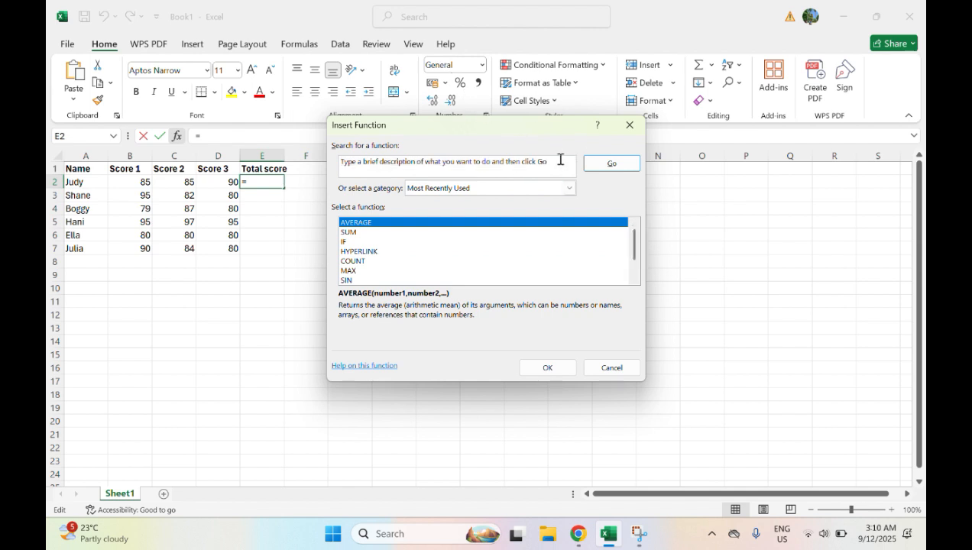
key(BackSpace)
key(BackSpace)
key(BackSpace)
key(BackSpace)
key(BackSpace)
key(BackSpace)
key(BackSpace)
key(BackSpace)
key(BackSpace)
key(BackSpace)
key(BackSpace)
key(BackSpace)
key(BackSpace)
key(BackSpace)
key(BackSpace)
key(BackSpace)
key(BackSpace)
key(BackSpace)
key(BackSpace)
key(BackSpace)
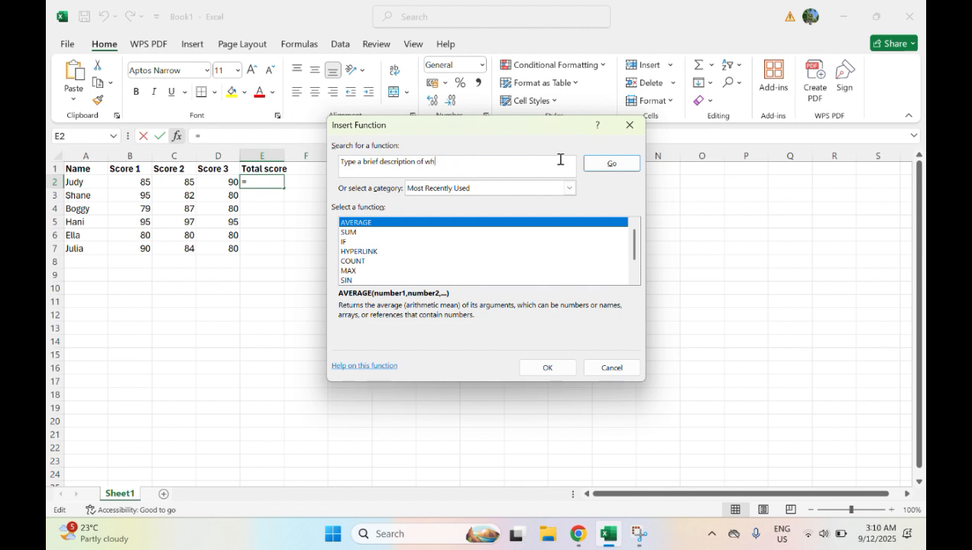
key(BackSpace)
key(BackSpace)
key(BackSpace)
key(BackSpace)
key(BackSpace)
key(BackSpace)
key(BackSpace)
key(BackSpace)
key(BackSpace)
key(BackSpace)
key(BackSpace)
key(BackSpace)
key(BackSpace)
key(BackSpace)
key(BackSpace)
key(BackSpace)
key(BackSpace)
key(BackSpace)
key(BackSpace)
key(BackSpace)
text(MIN)
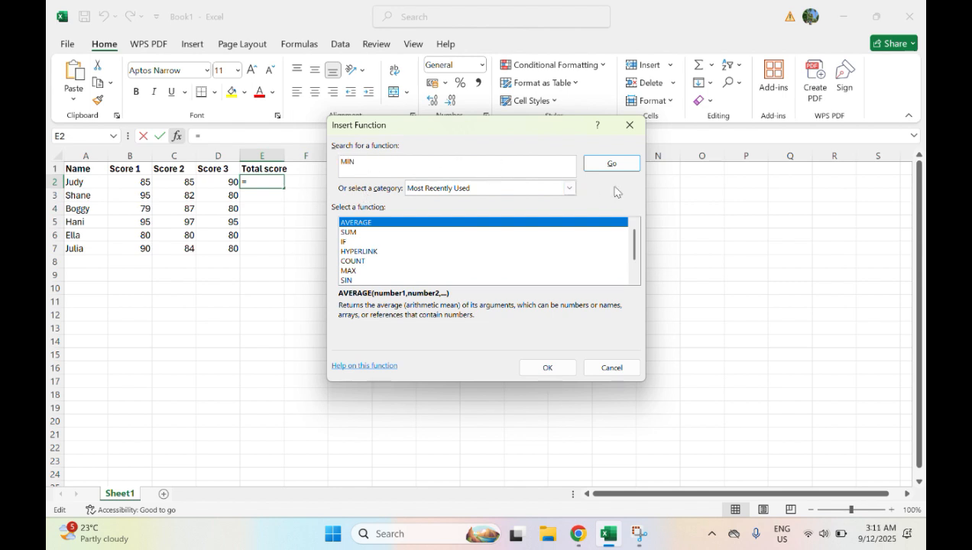
click(615, 163)
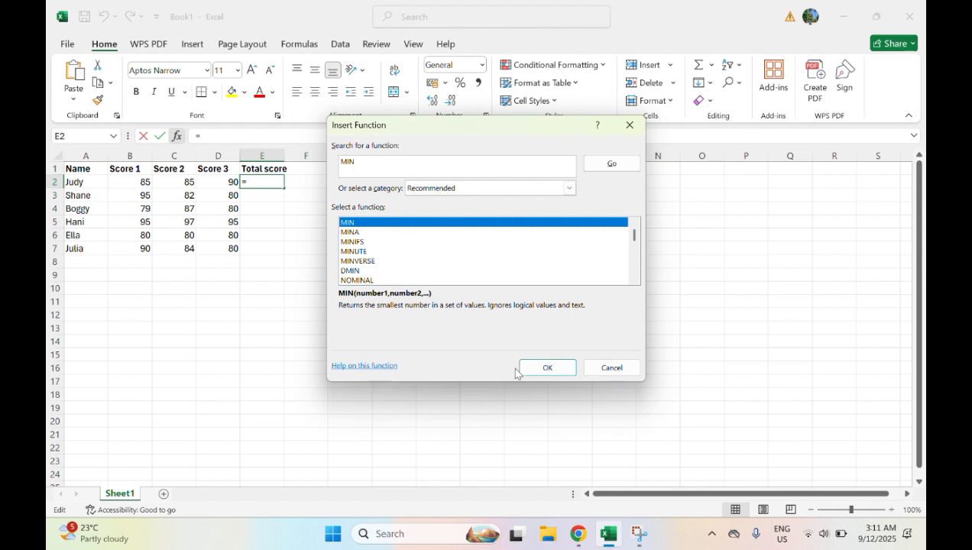
click(557, 369)
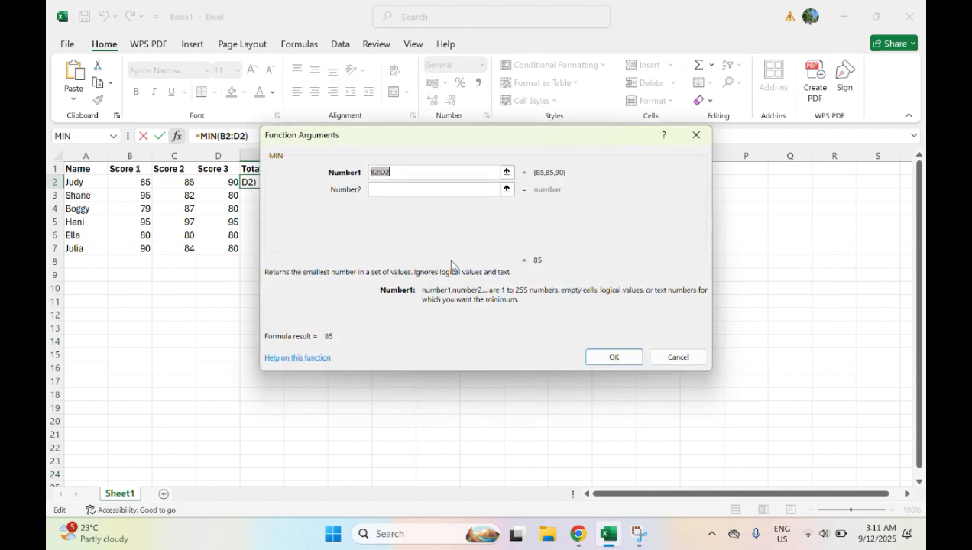
Set the first argument of the MIN function to B2:C2:D2 and enter the formula in E2.
click(401, 174)
key(BackSpace)
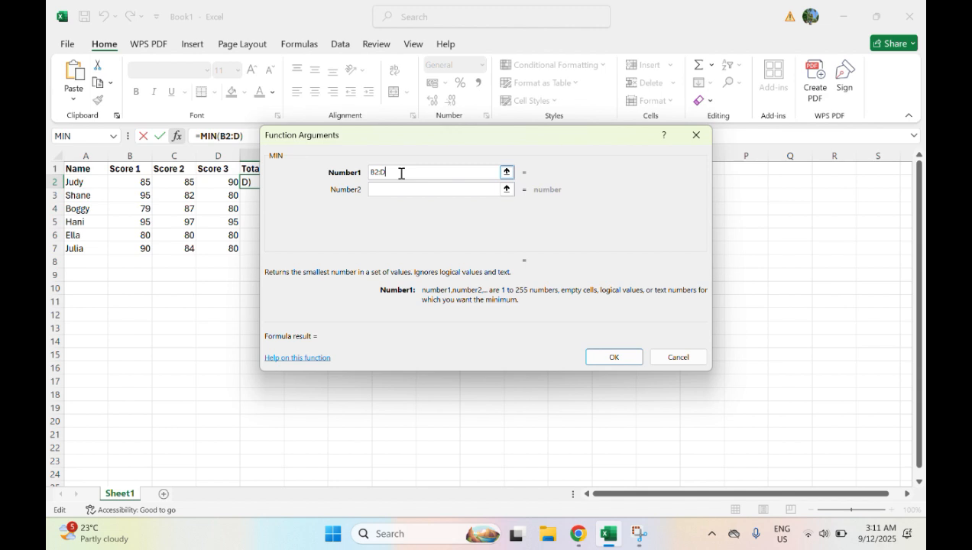
key(BackSpace)
text(D3)
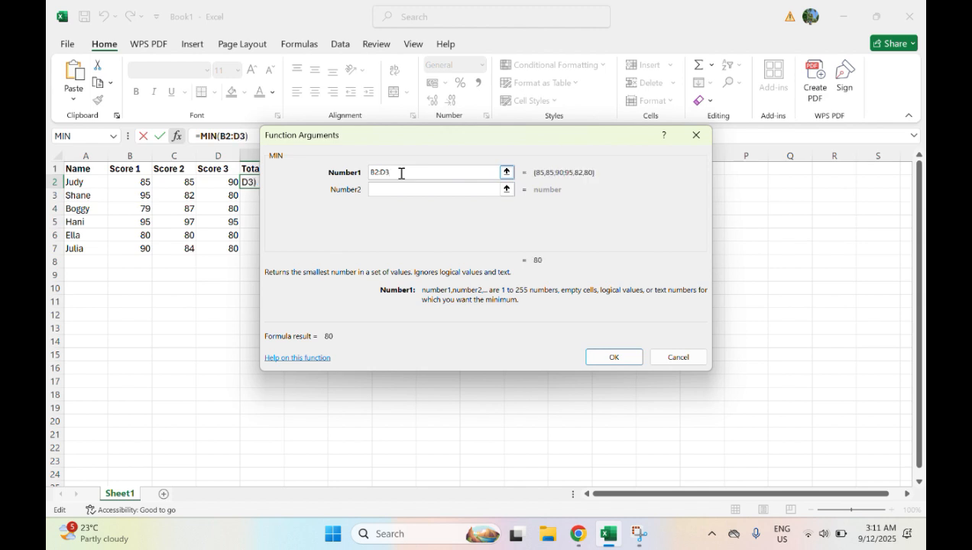
text(C)
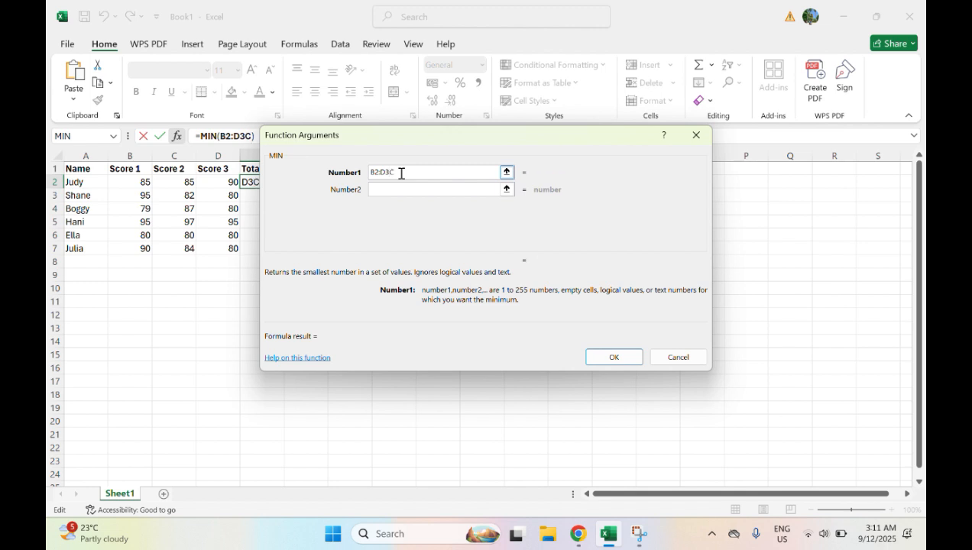
key(BackSpace)
key(BackSpace)
key(BackSpace)
text(C)
text(2)
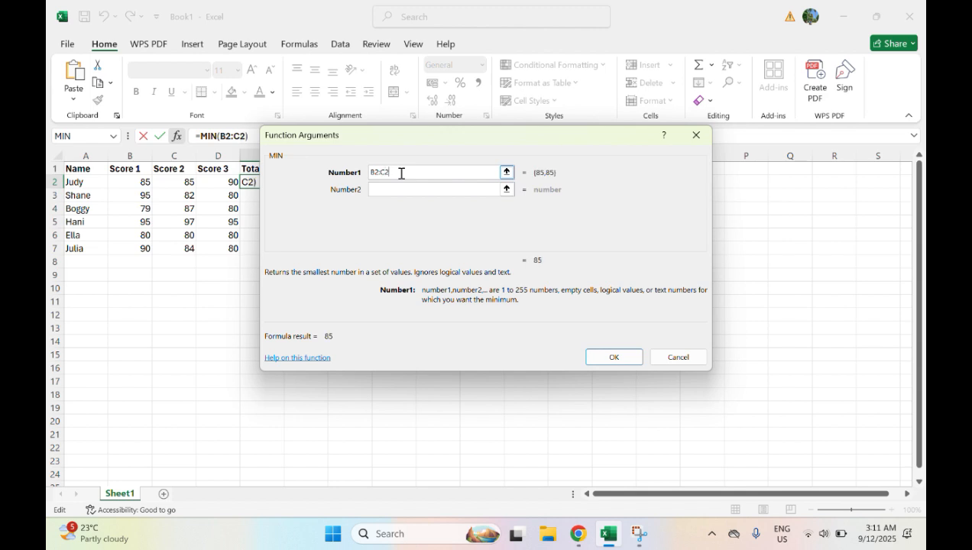
text(:D2)
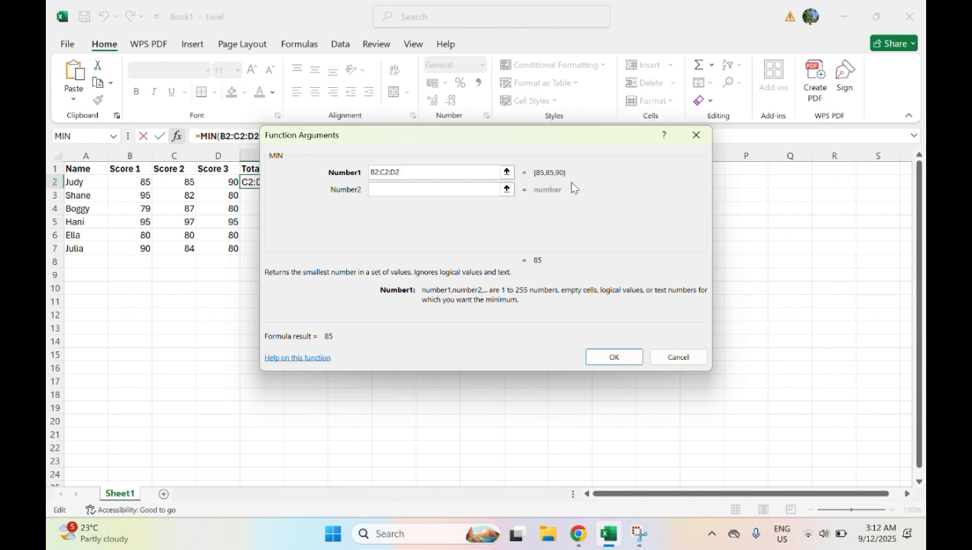
click(608, 356)
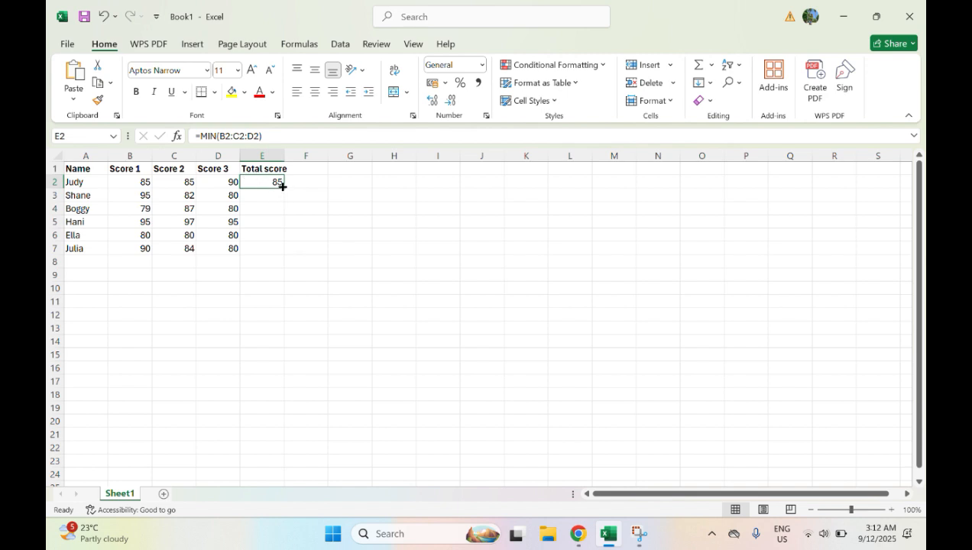
Fill the MIN formula from E2 down to E7, and undo both the fill and the formula.
drag(282, 186, 281, 250)
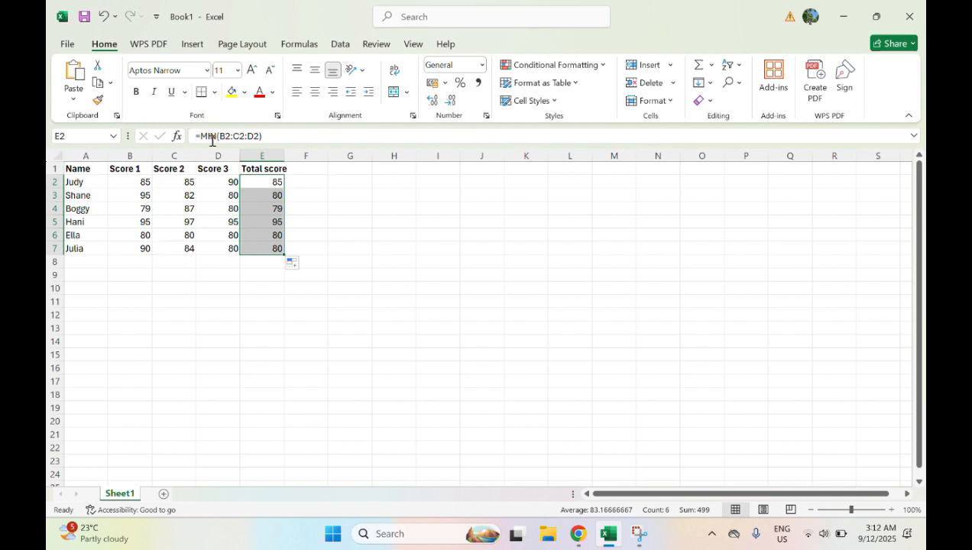
click(103, 16)
click(104, 16)
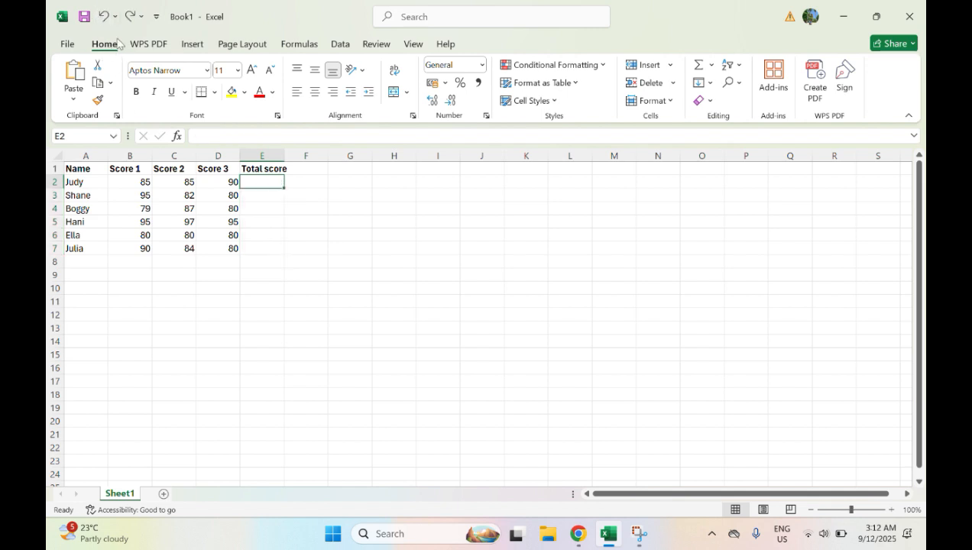
Insert the MAX function into cell E2 from the most recently used functions.
click(177, 136)
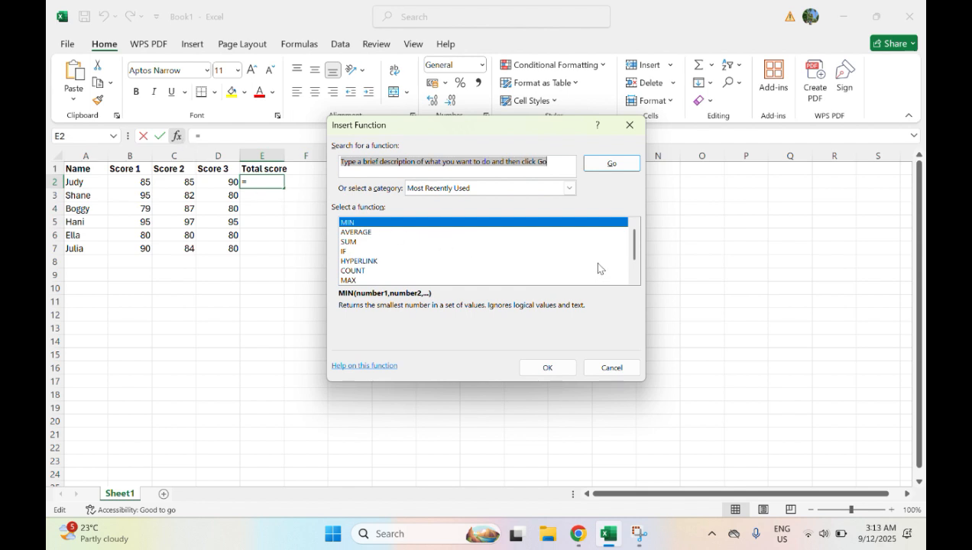
click(351, 281)
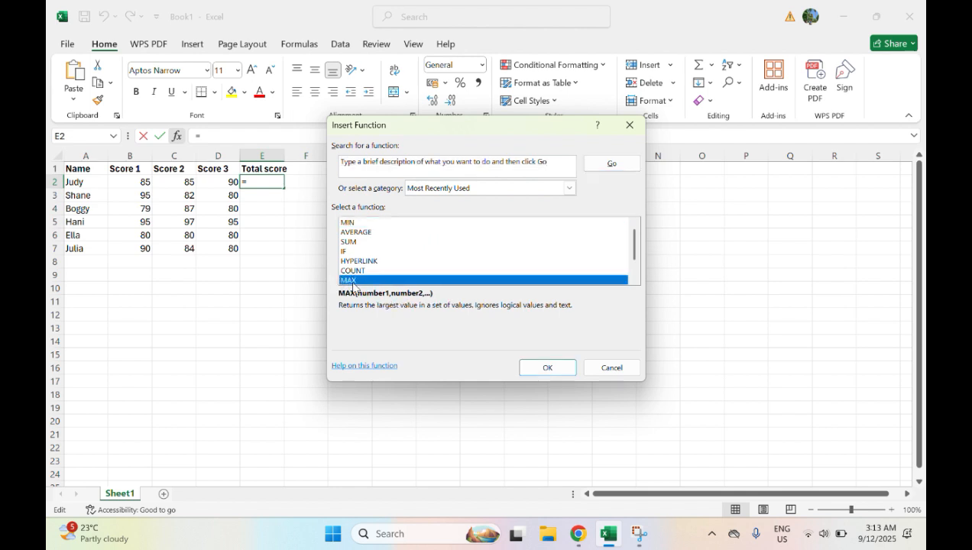
click(545, 368)
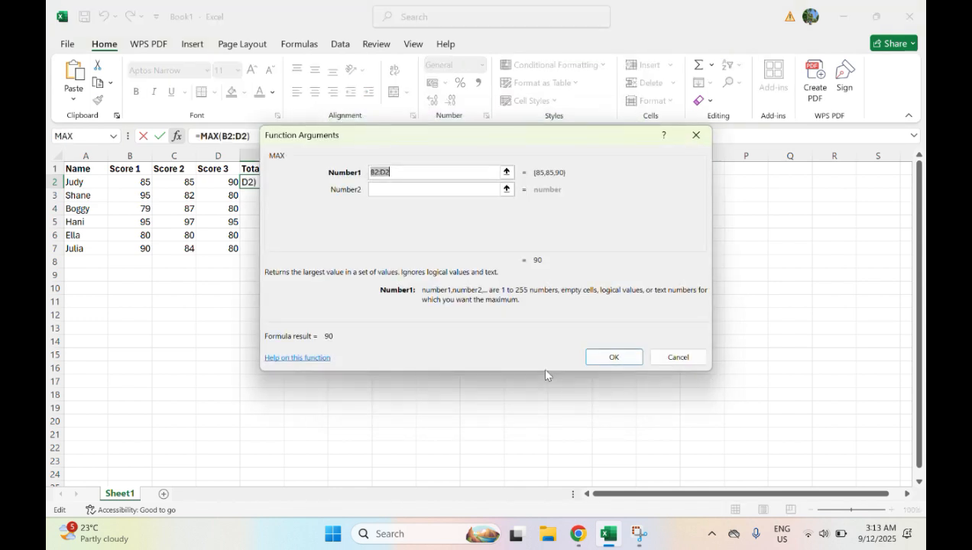
Set the first argument of the MAX function to B2:C2:D2 and enter the formula in E2.
click(396, 171)
key(BackSpace)
key(BackSpace)
key(BackSpace)
key(BackSpace)
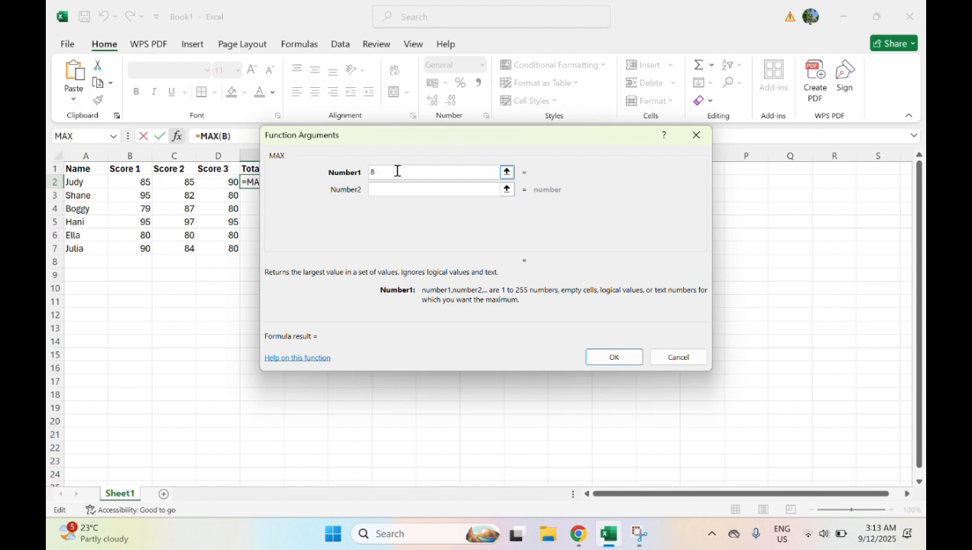
key(BackSpace)
text(B1)
text(2)
text(:)
text(C2)
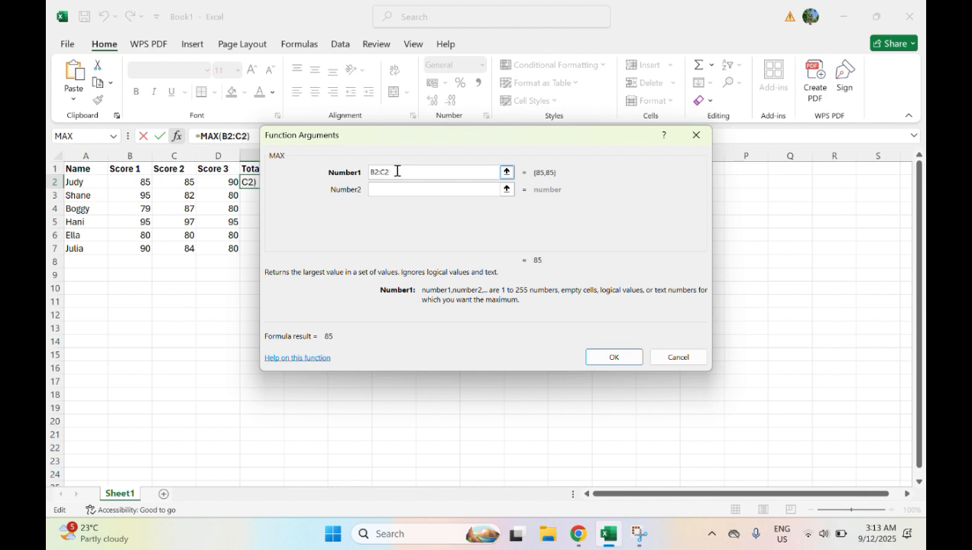
text(:)
text(C3)
key(BackSpace)
key(BackSpace)
key(BackSpace)
text(C)
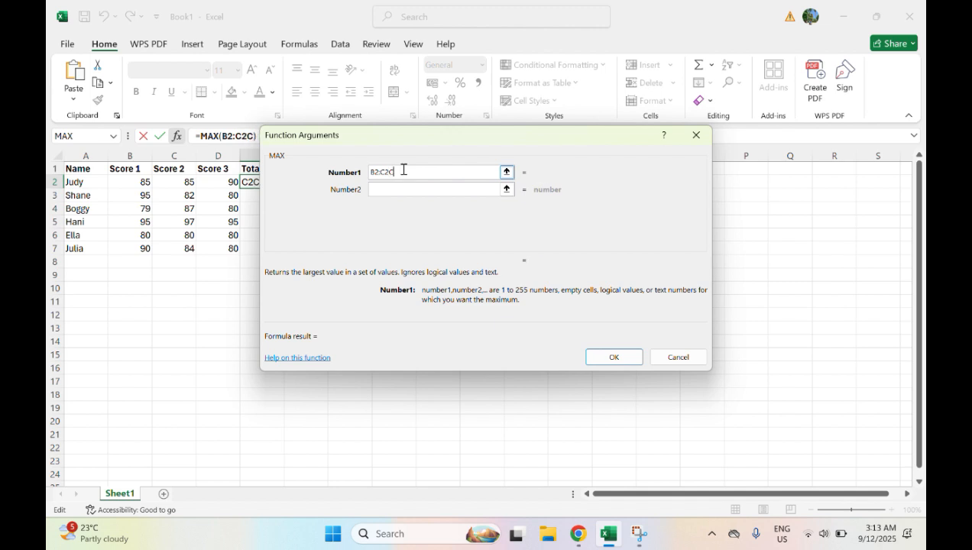
key(BackSpace)
text(:C2)
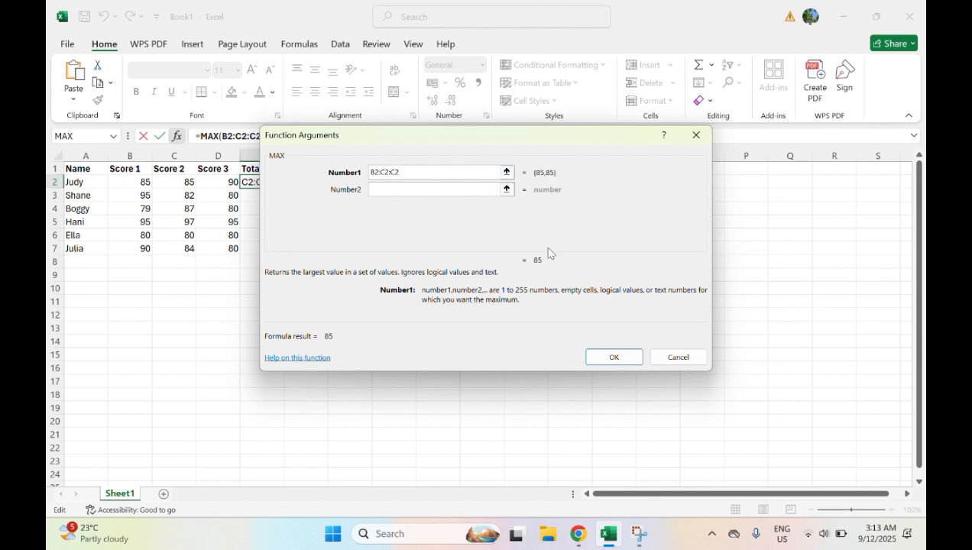
key(BackSpace)
key(BackSpace)
text(D2)
click(614, 358)
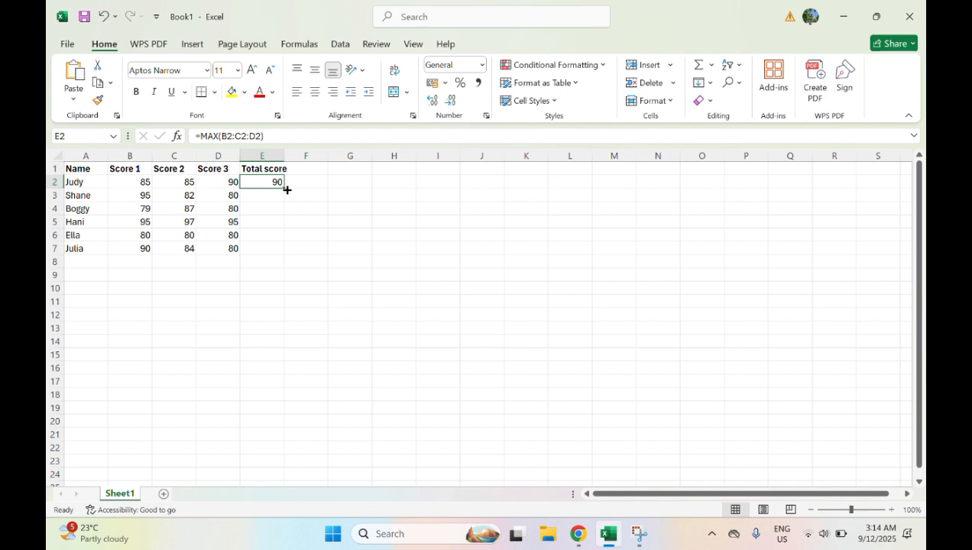
Fill the MAX formula from E2 down to E7, and undo both the fill and the formula.
drag(284, 185, 274, 253)
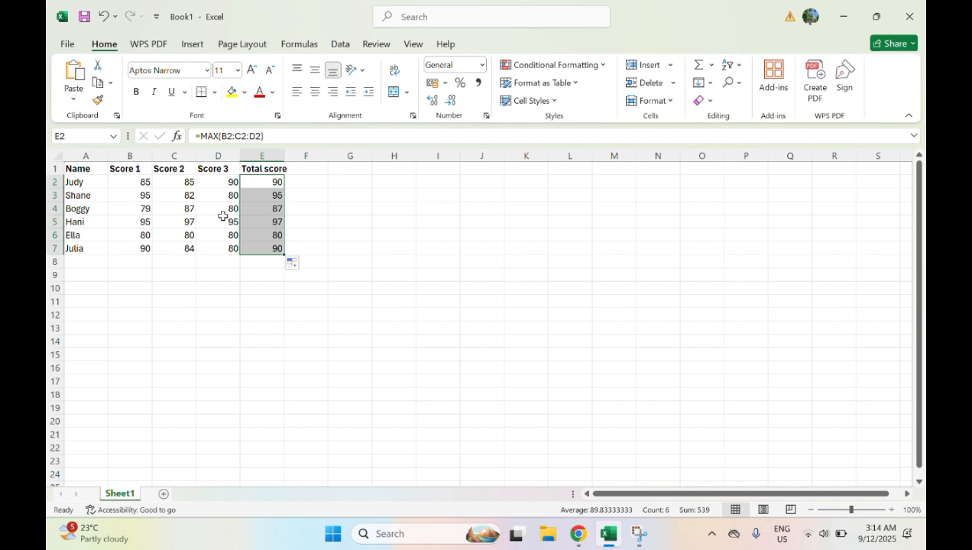
click(103, 18)
click(104, 20)
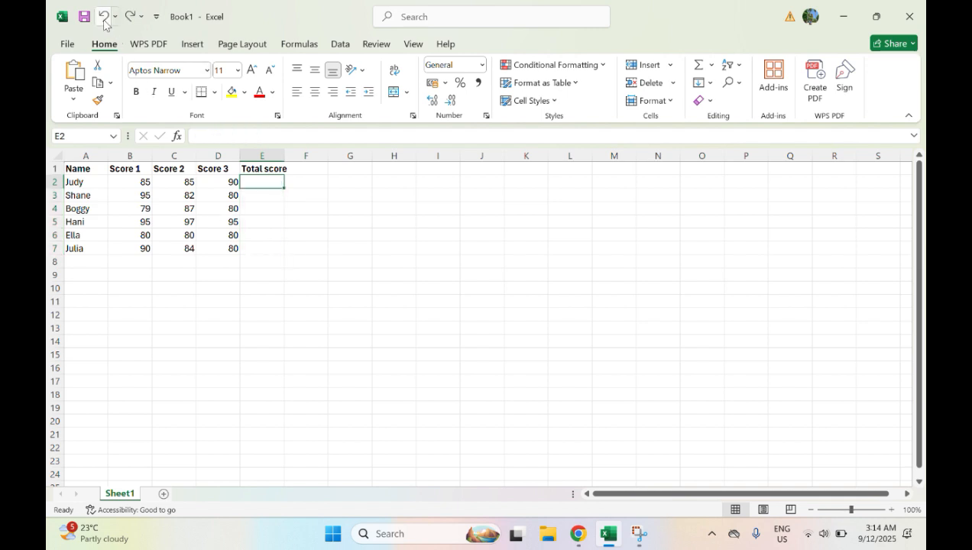
Search the function list for MEDIAN and insert the MEDIAN function into cell E2.
click(178, 137)
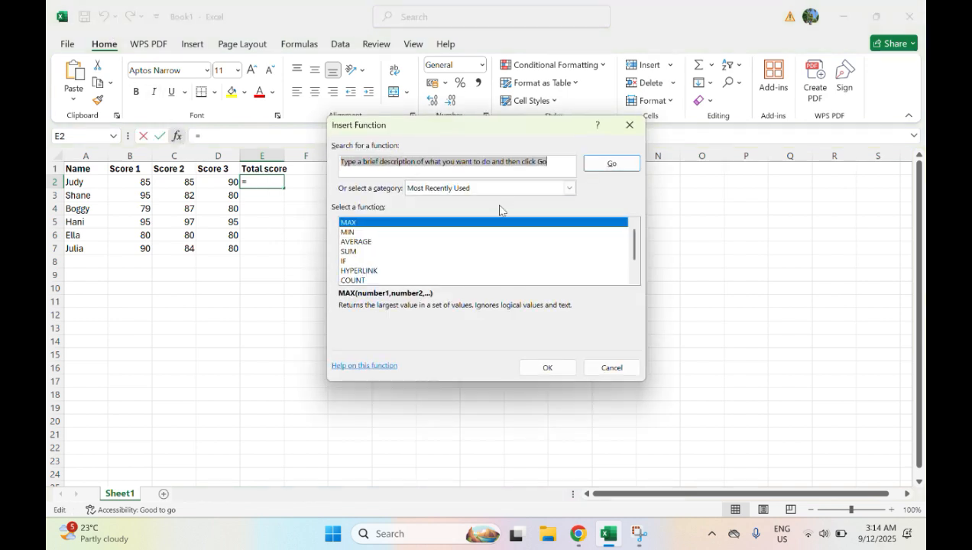
drag(630, 246, 632, 261)
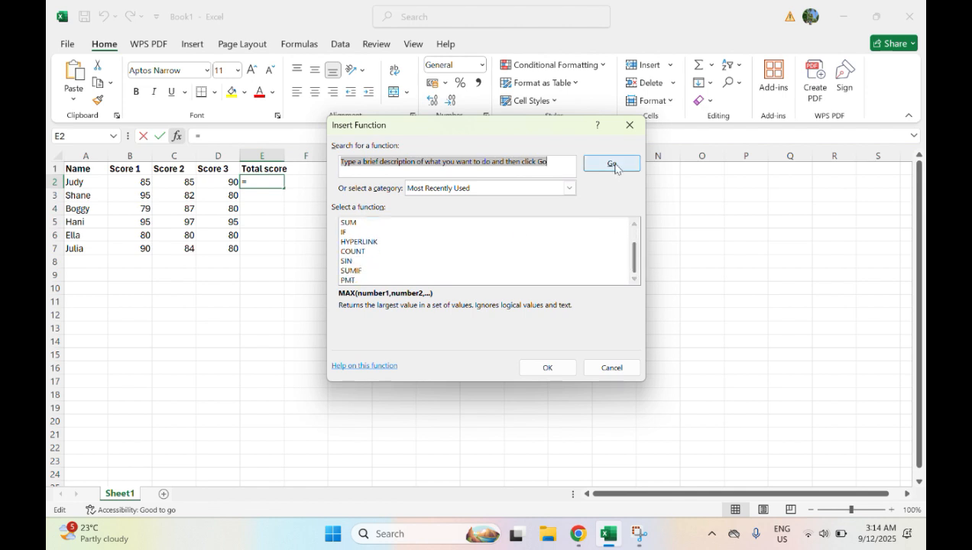
click(556, 165)
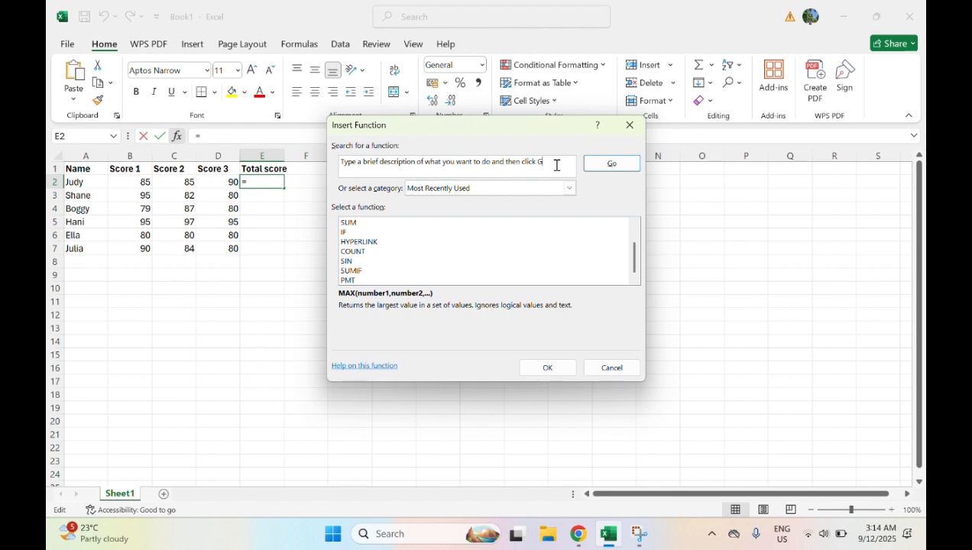
key(BackSpace)
key(BackSpace)
key(BackSpace)
key(BackSpace)
key(BackSpace)
key(BackSpace)
key(BackSpace)
key(BackSpace)
key(BackSpace)
key(BackSpace)
key(BackSpace)
key(BackSpace)
key(BackSpace)
key(BackSpace)
key(BackSpace)
key(BackSpace)
key(BackSpace)
key(BackSpace)
key(BackSpace)
key(BackSpace)
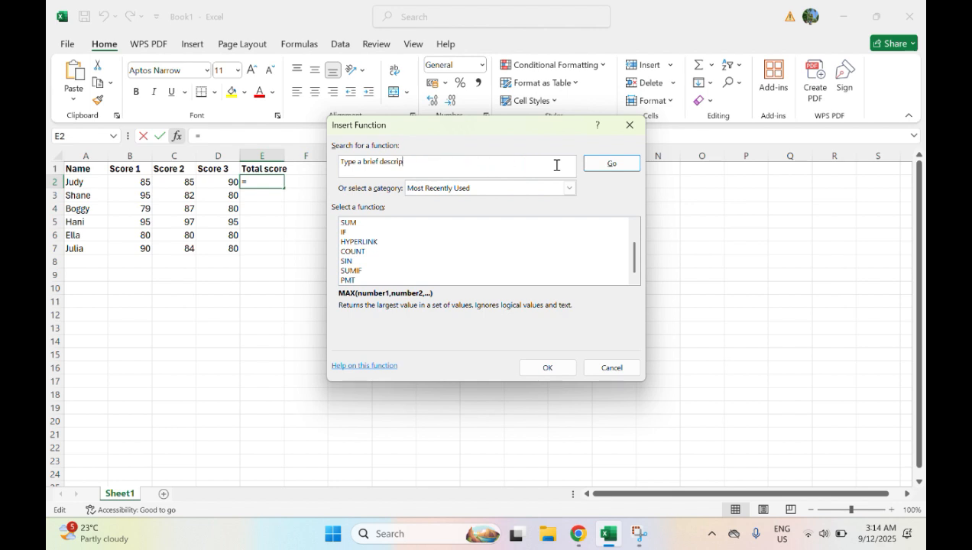
text(M)
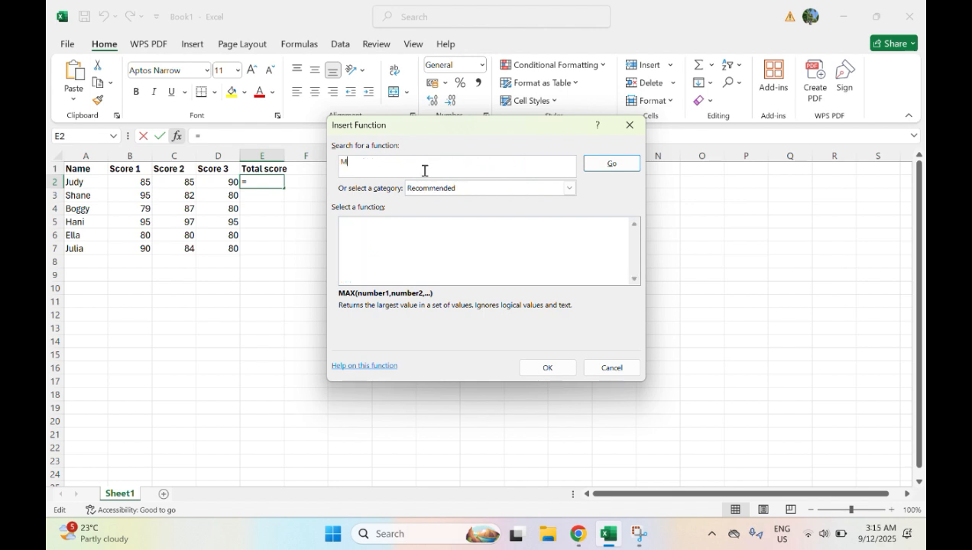
text(EDIAN)
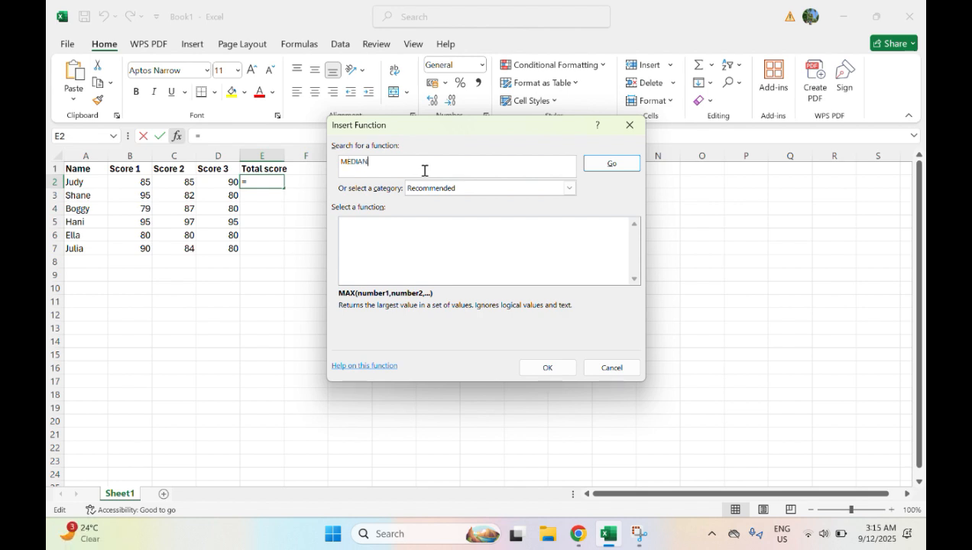
click(630, 166)
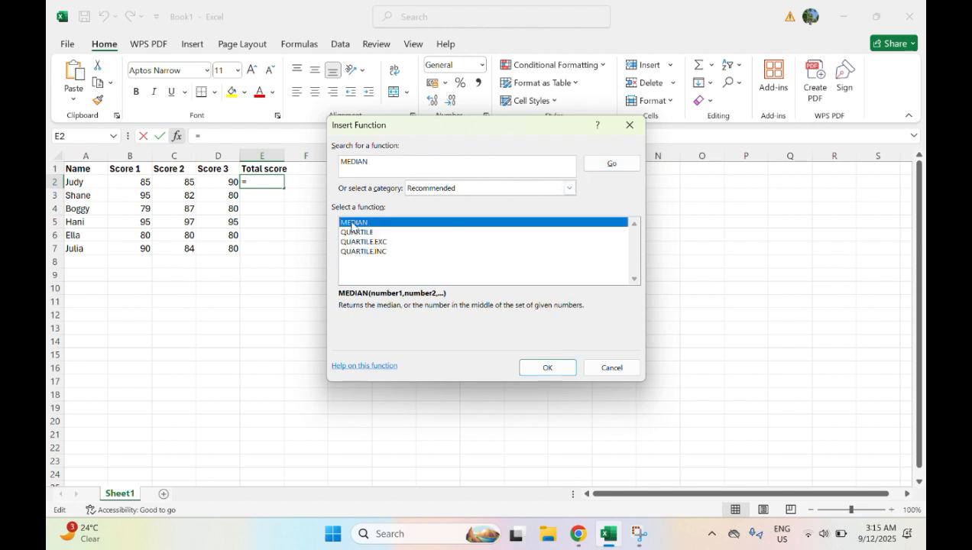
click(546, 370)
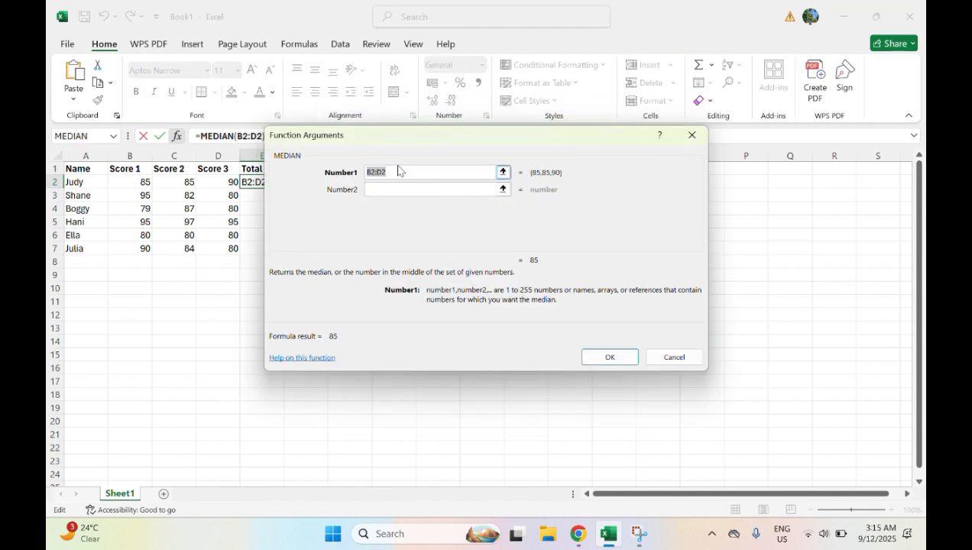
Set the first argument of the MEDIAN function to B2:C2:D2 and enter the formula in E2.
click(394, 172)
key(BackSpace)
key(BackSpace)
key(BackSpace)
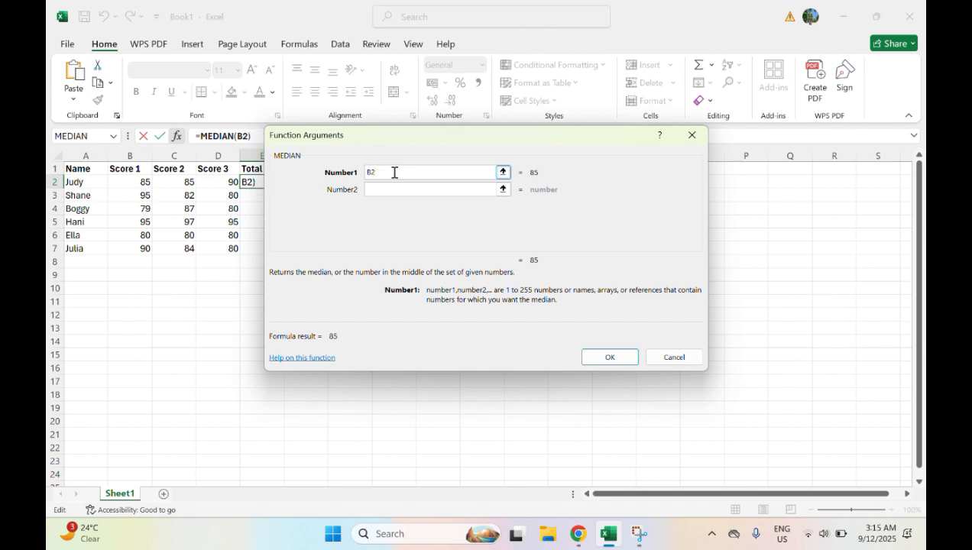
text(:C2:D2)
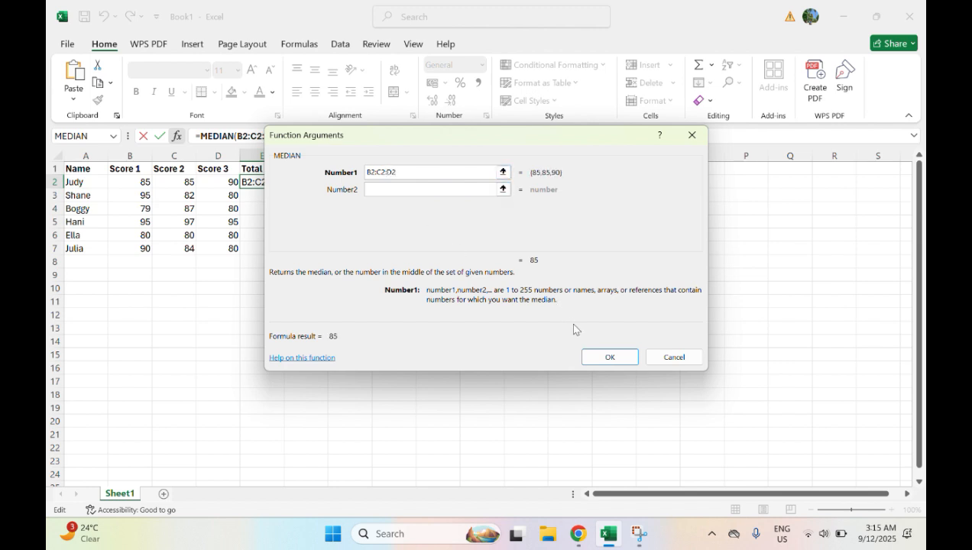
click(599, 357)
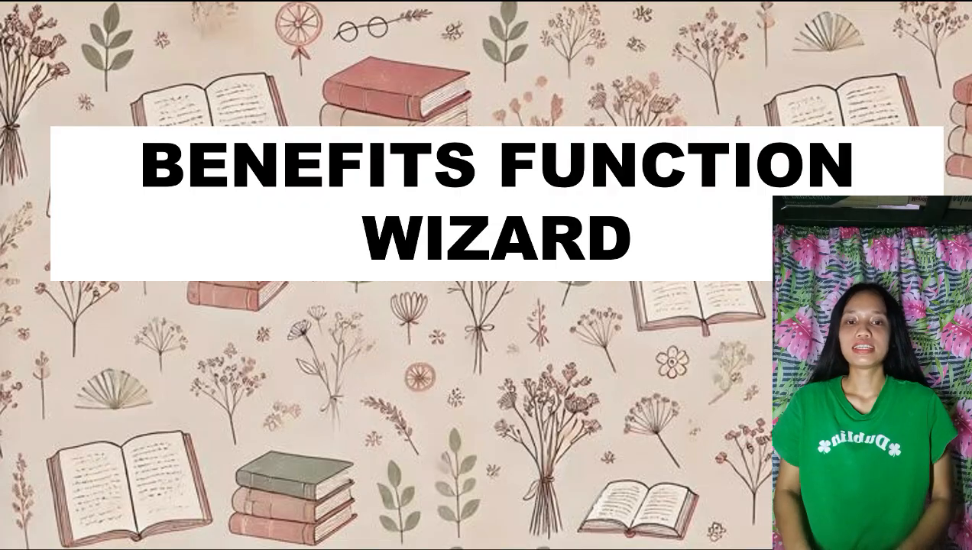